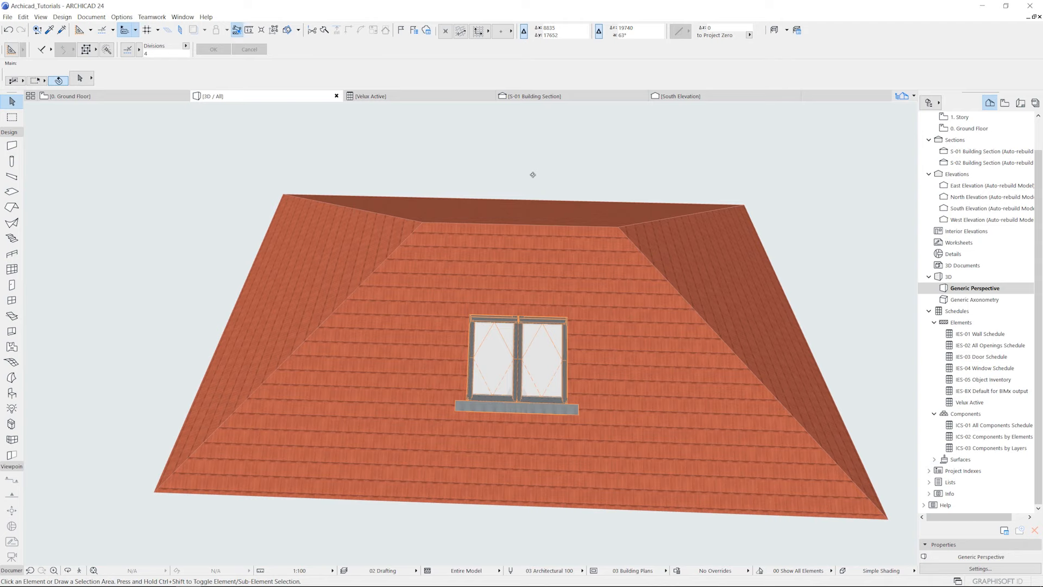
# Step: Open the settings of the left-hand VELUX skylight on the roof and view the list of its roof window configuration pages
pyautogui.moveTo(533, 174); pyautogui.dragTo(433, 121)
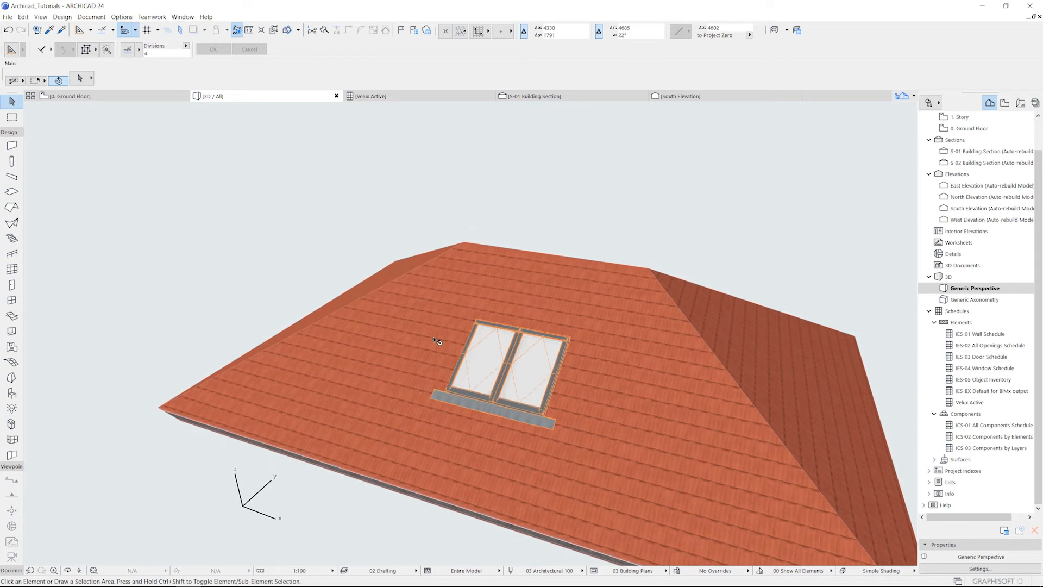
pyautogui.scroll(5, 436, 373)
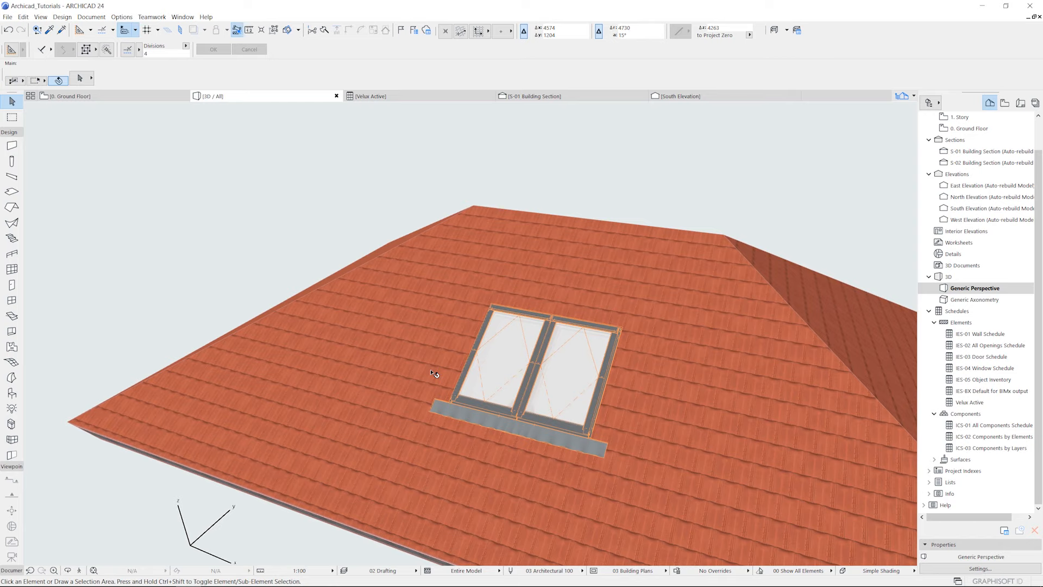
pyautogui.click(479, 377)
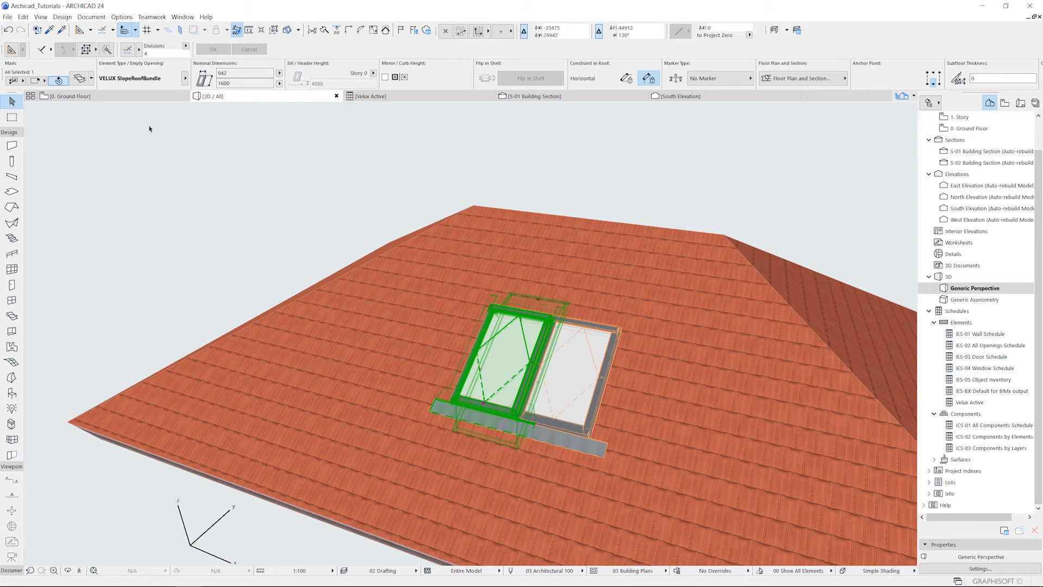
pyautogui.click(80, 78)
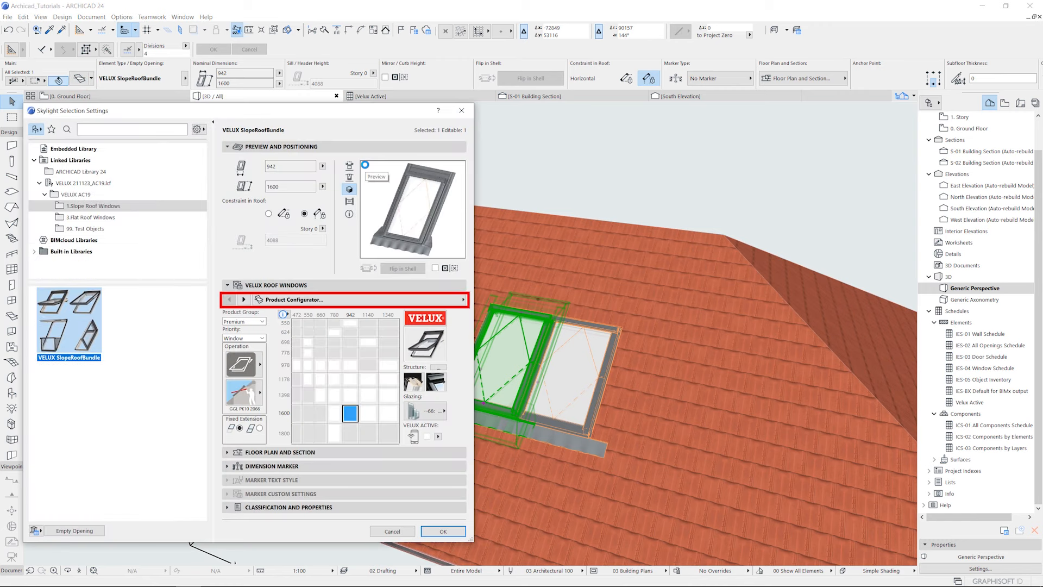
pyautogui.click(384, 300)
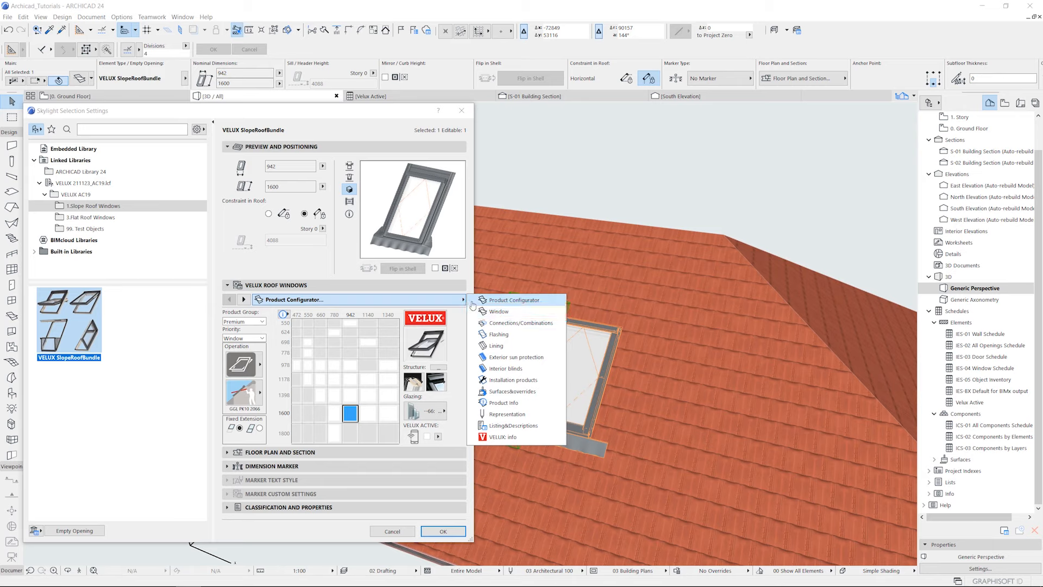
pyautogui.click(443, 302)
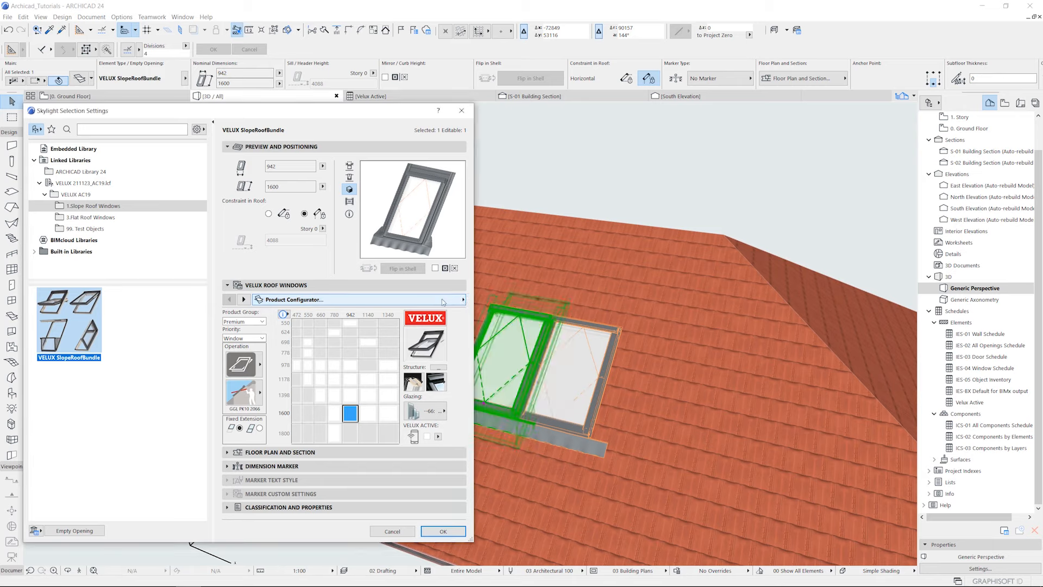
# Step: Examine the skylight's product group choices, operation types and center-pivot variants in the Product Configurator, keeping the Premium group
pyautogui.click(263, 322)
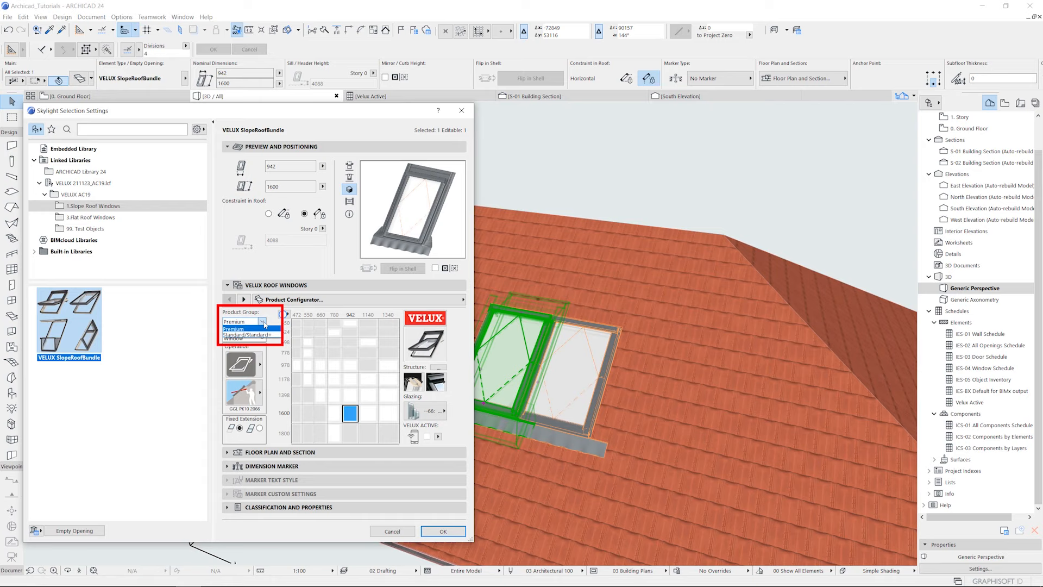
pyautogui.click(266, 329)
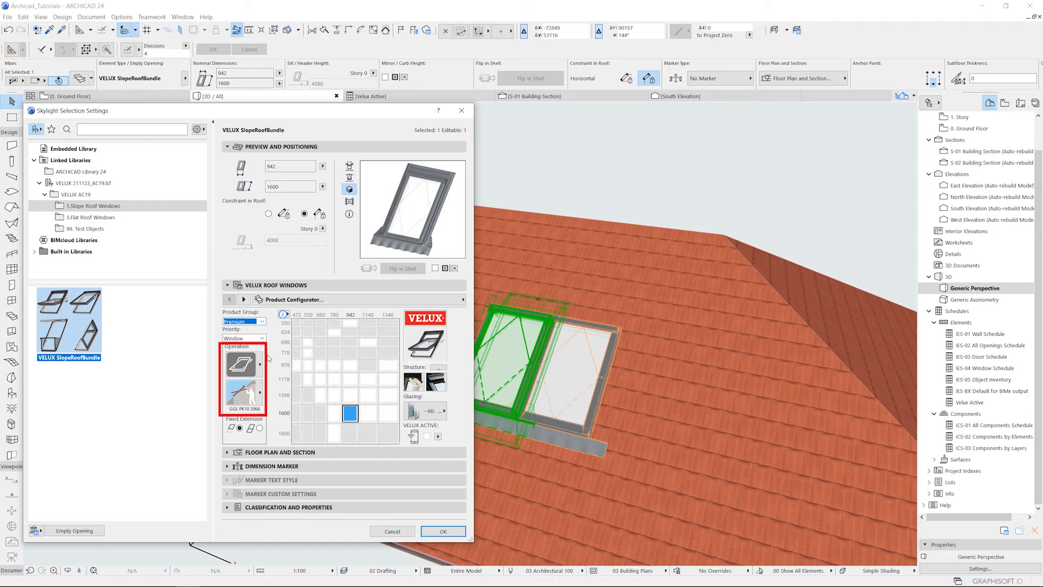
pyautogui.click(260, 365)
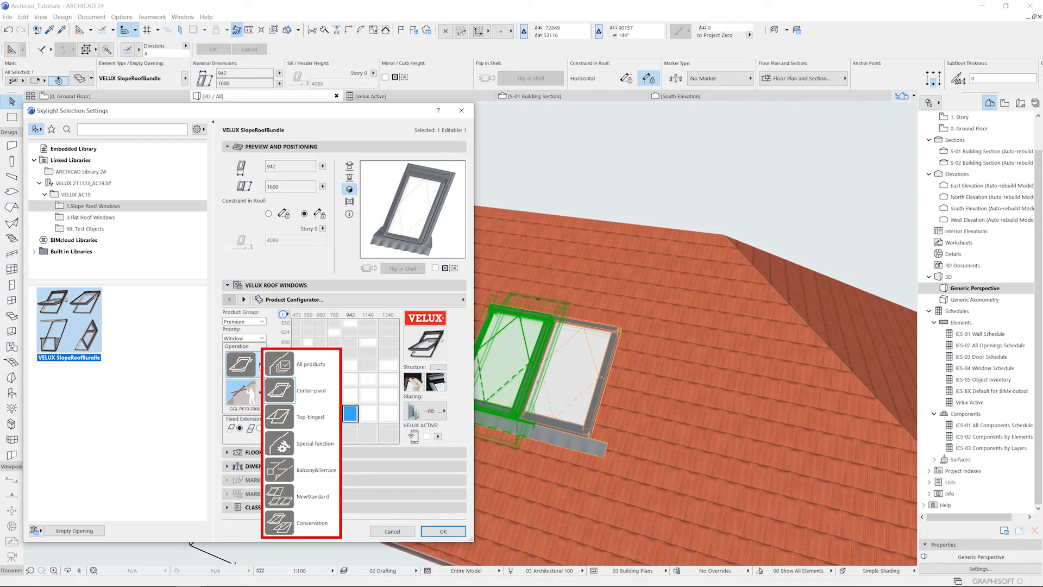
pyautogui.click(261, 365)
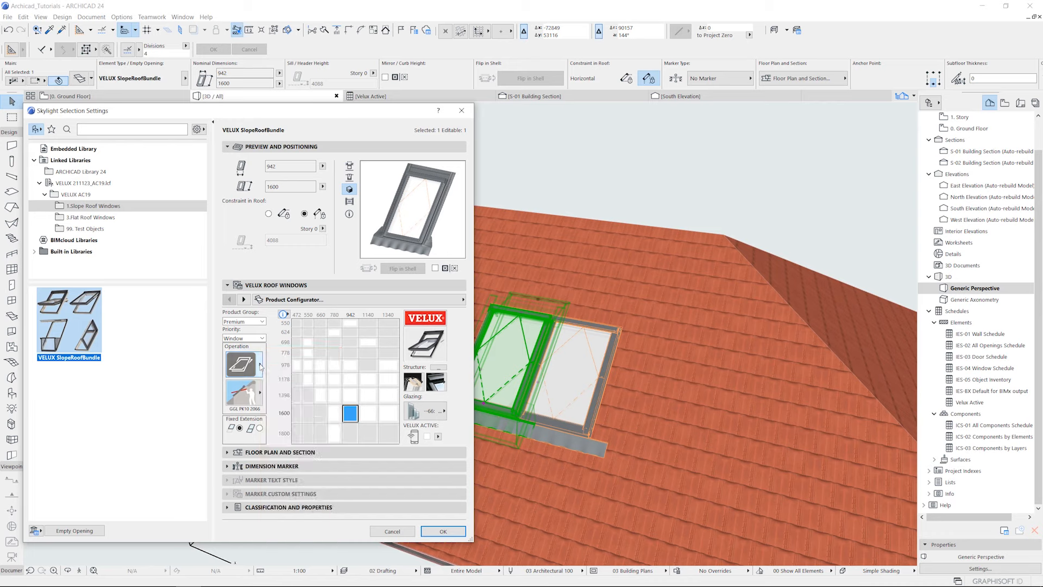
pyautogui.click(261, 394)
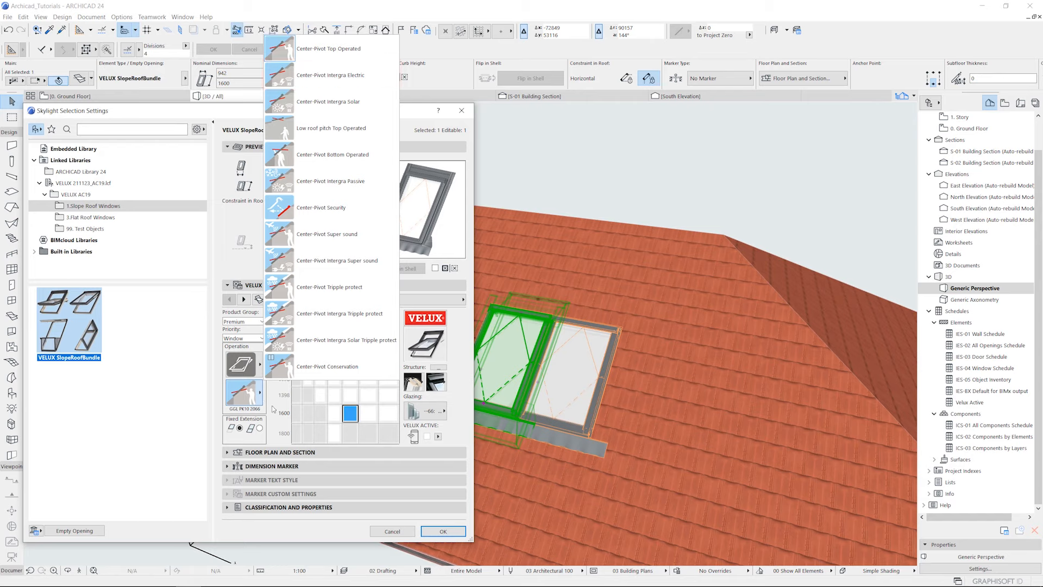
pyautogui.click(274, 409)
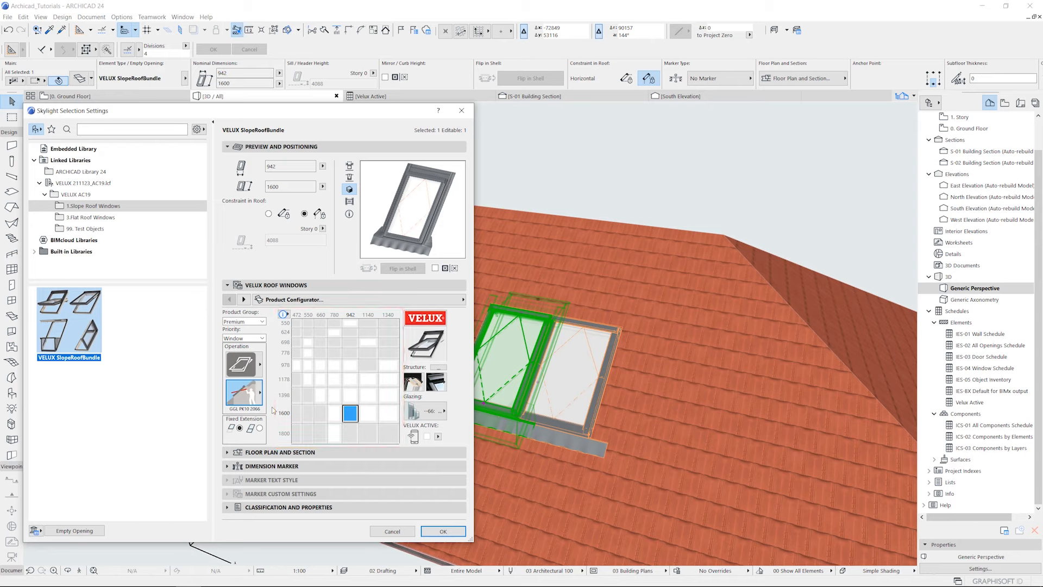
# Step: Examine the skylight's structure and cladding finishes, glazing unit variants and priority choices in the Product Configurator
pyautogui.click(417, 386)
pyautogui.click(437, 387)
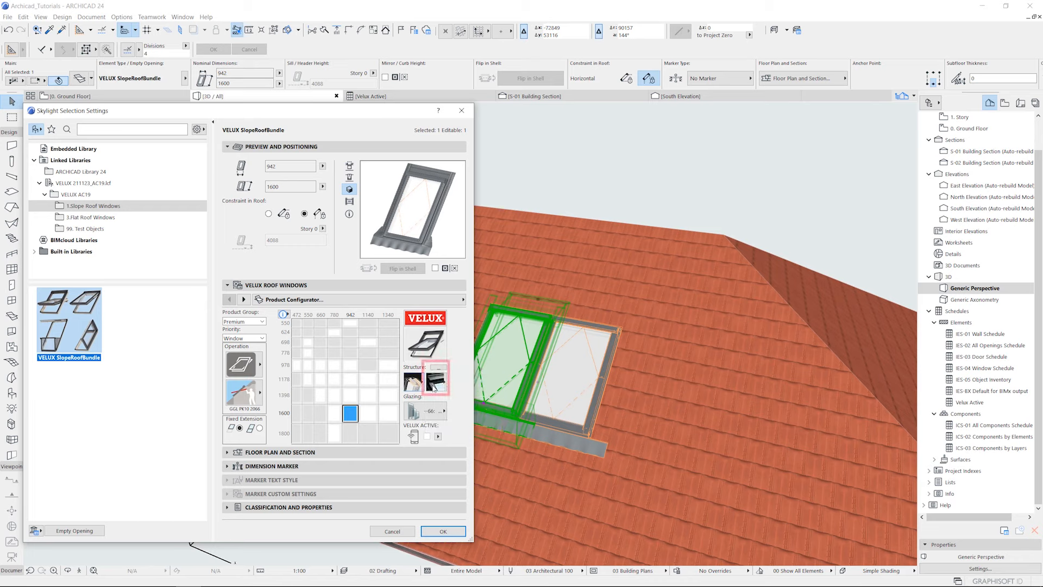
pyautogui.click(436, 388)
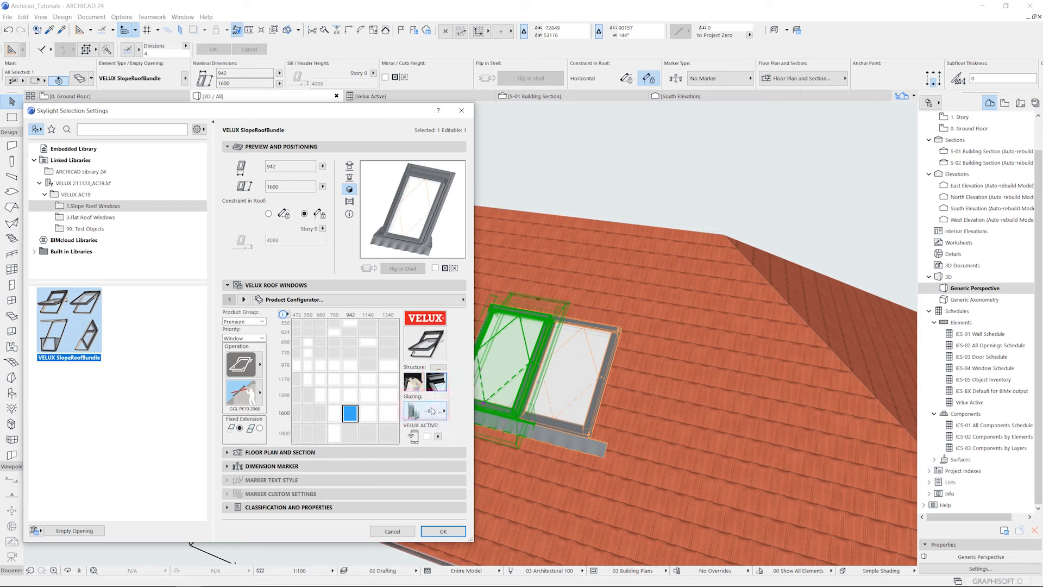
pyautogui.click(430, 411)
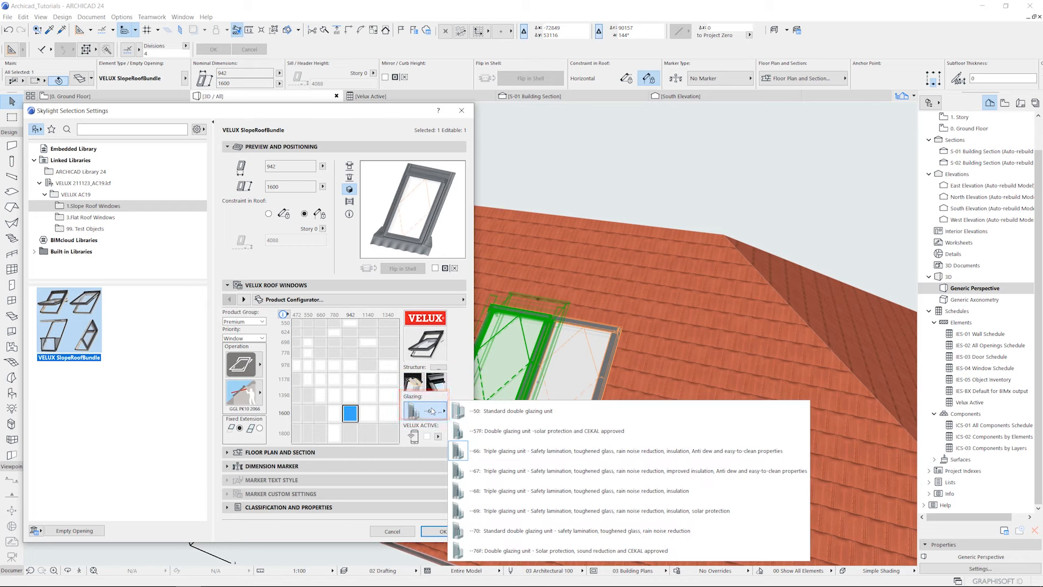
pyautogui.click(431, 410)
pyautogui.click(262, 338)
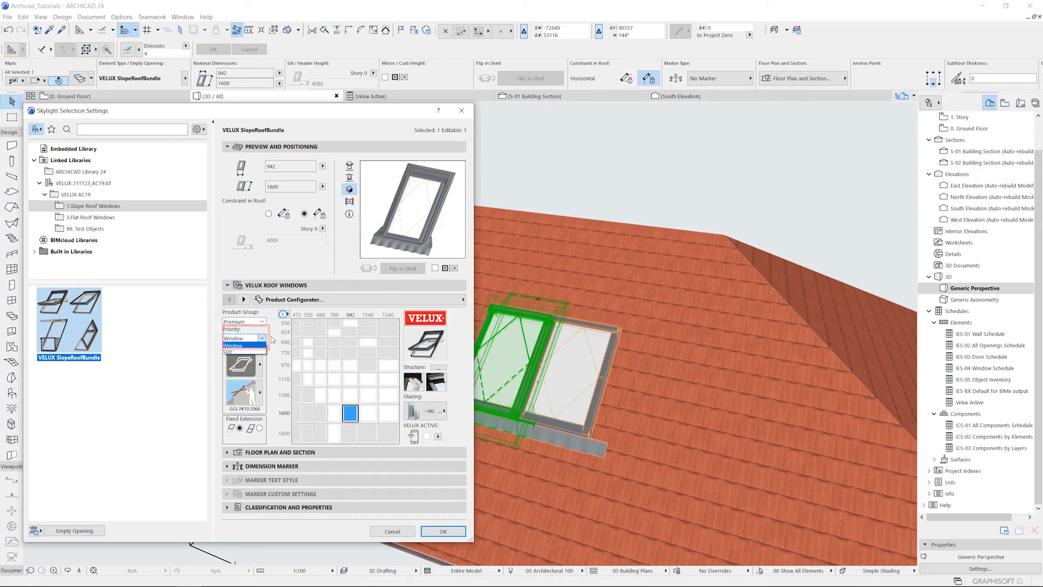
pyautogui.click(272, 340)
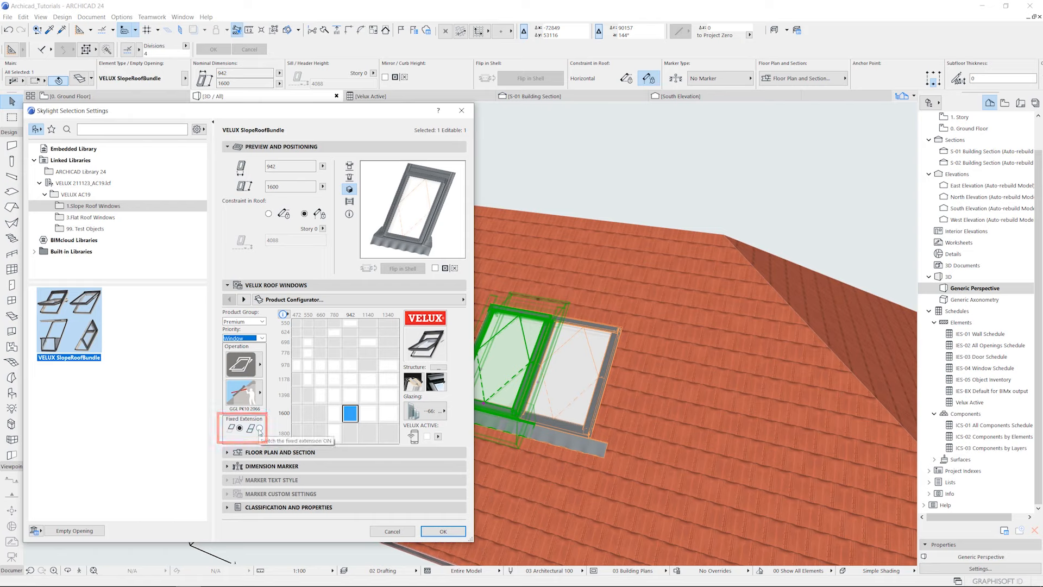
# Step: Switch on the fixed extension for the selected skylight, apply the settings and deselect the skylight
pyautogui.click(260, 429)
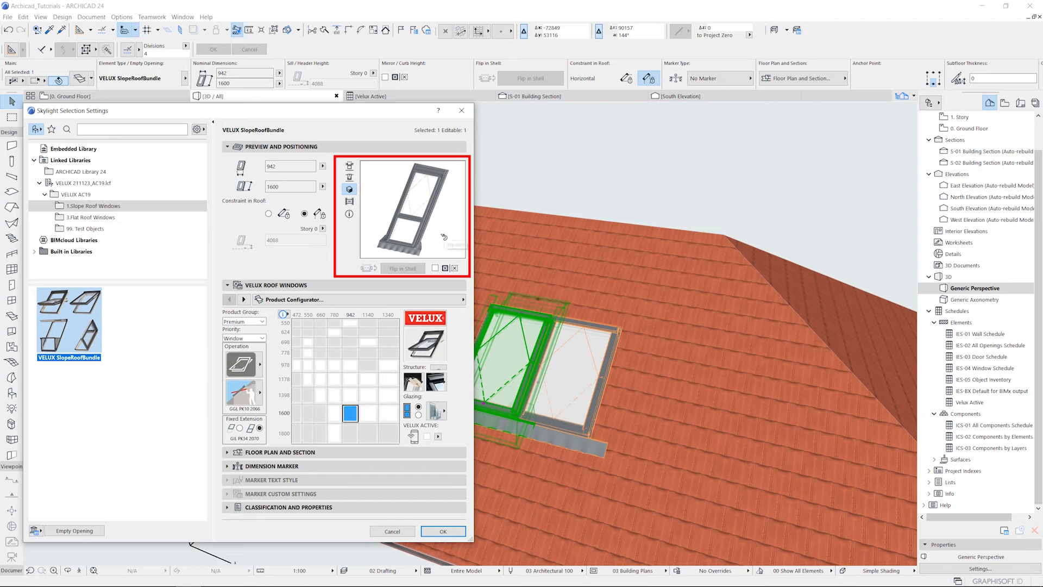
pyautogui.click(443, 531)
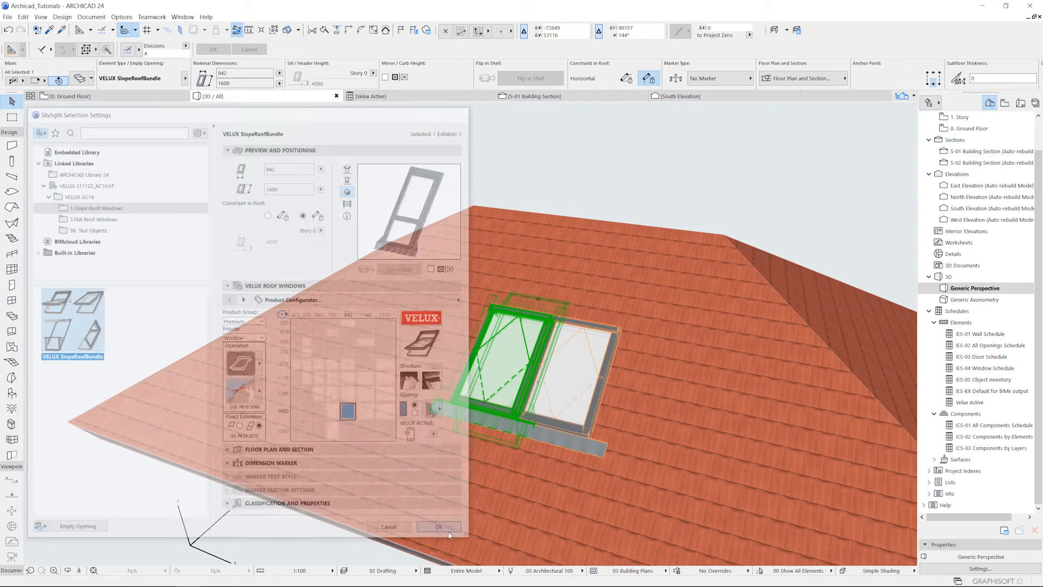
pyautogui.click(243, 233)
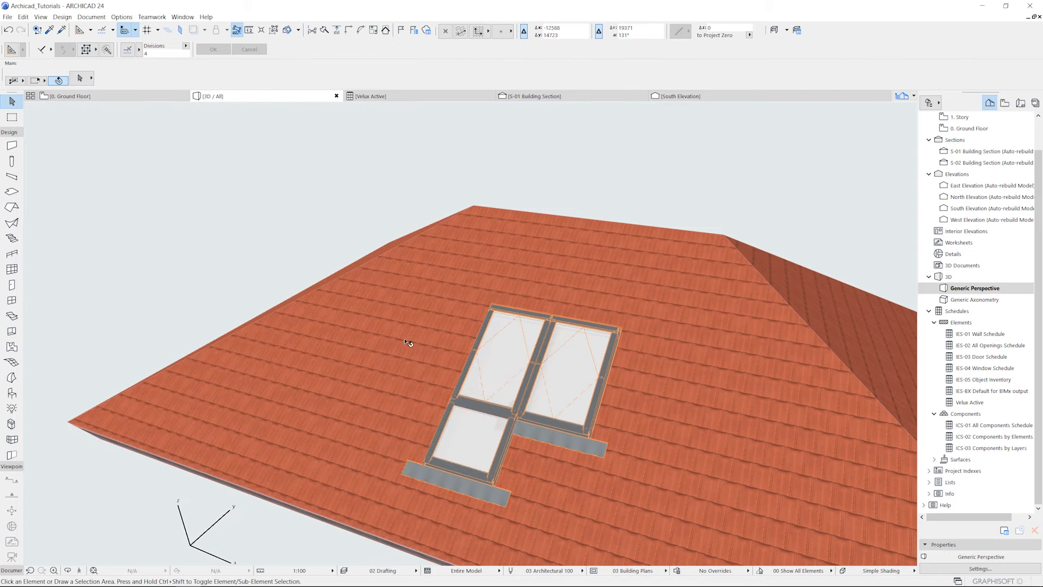
# Step: Switch off the fixed extension of the left-hand skylight, apply the settings and deselect the skylight
pyautogui.doubleClick(481, 391)
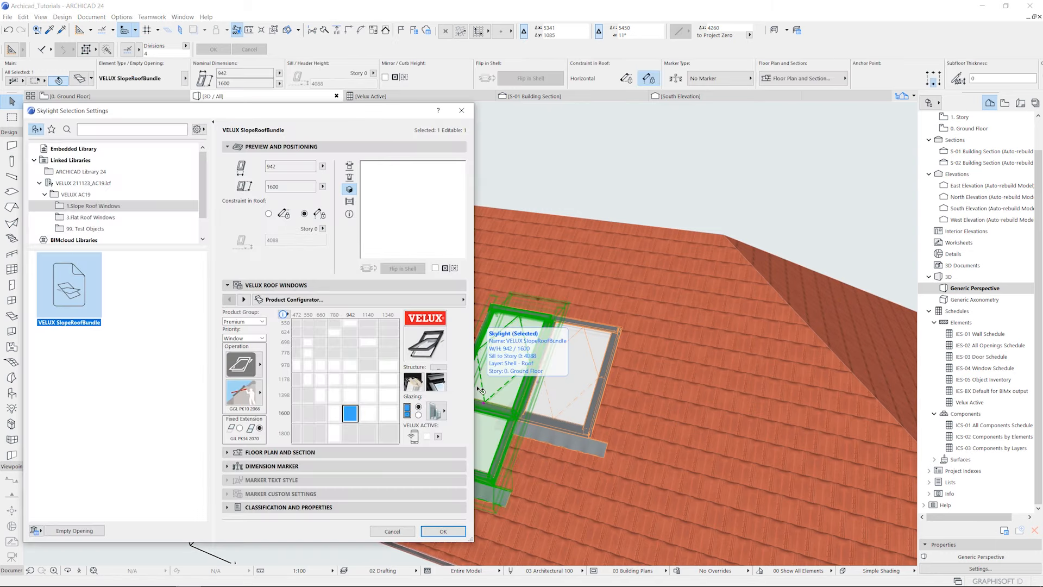
pyautogui.click(239, 428)
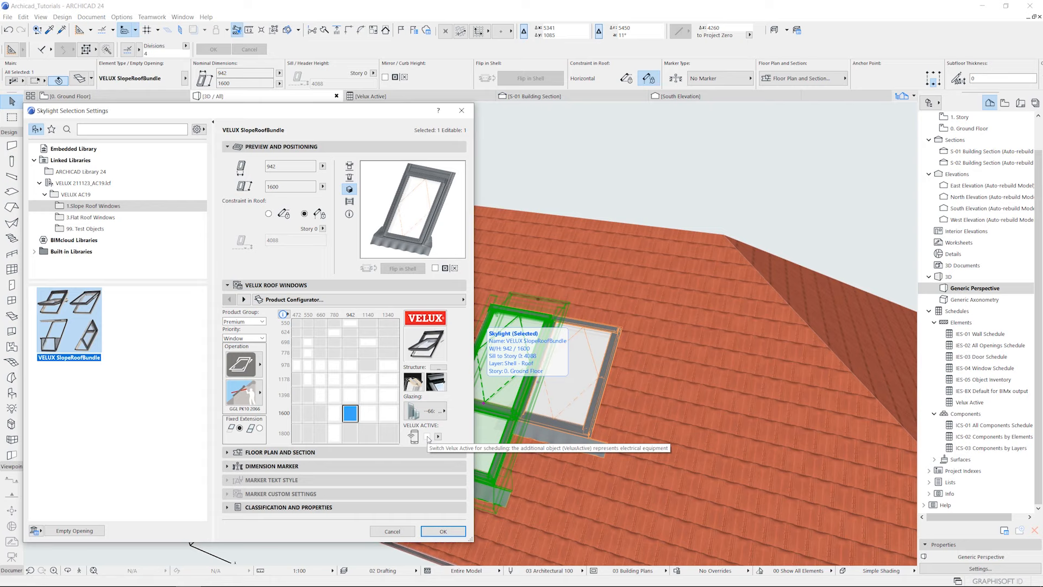
pyautogui.click(442, 530)
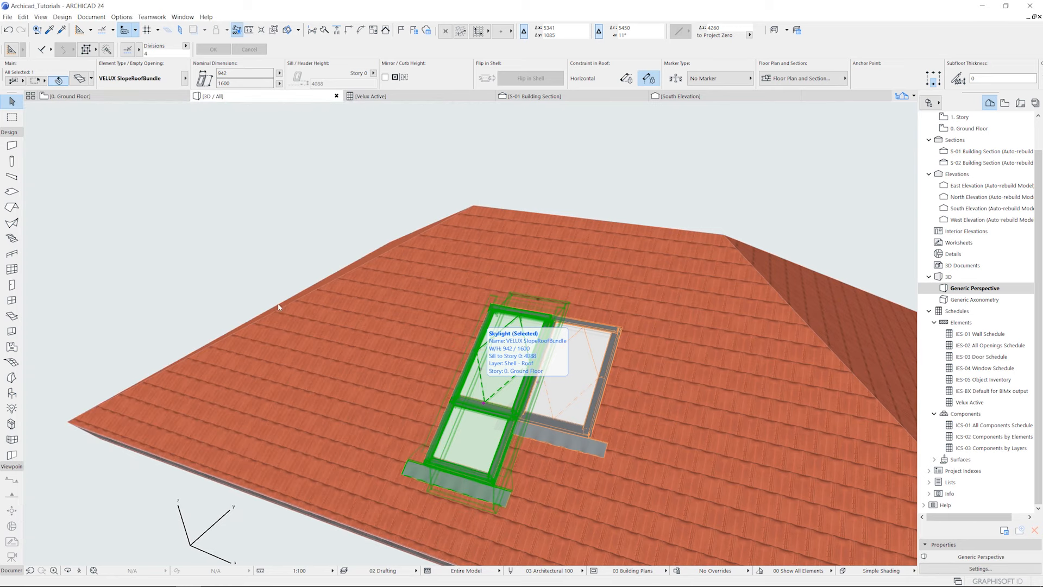
pyautogui.click(118, 340)
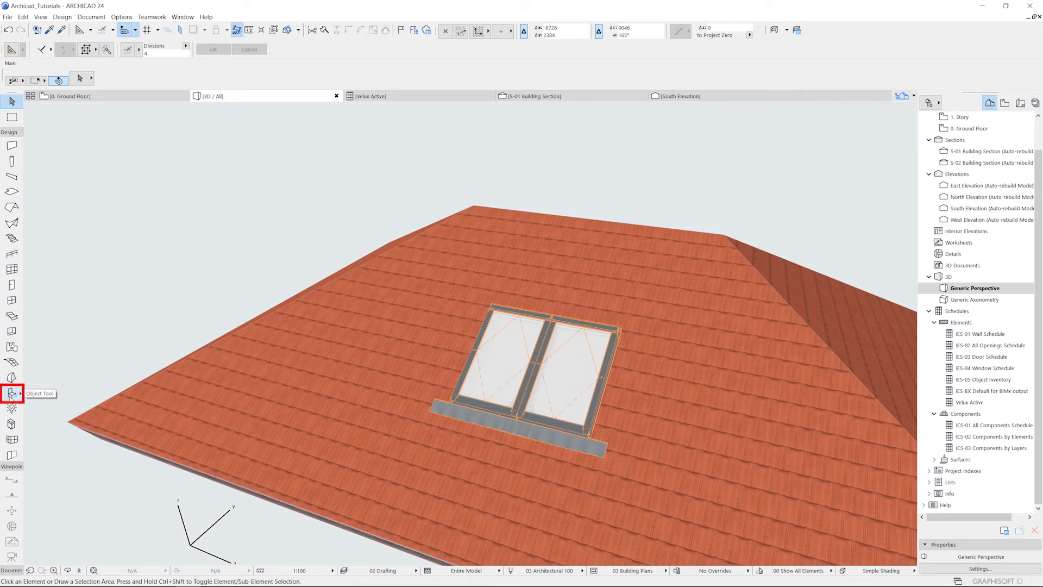
# Step: Open the Object tool's default settings for VeluxACTIVE and collapse the ARCHICAD Library 24 folder
pyautogui.click(12, 393)
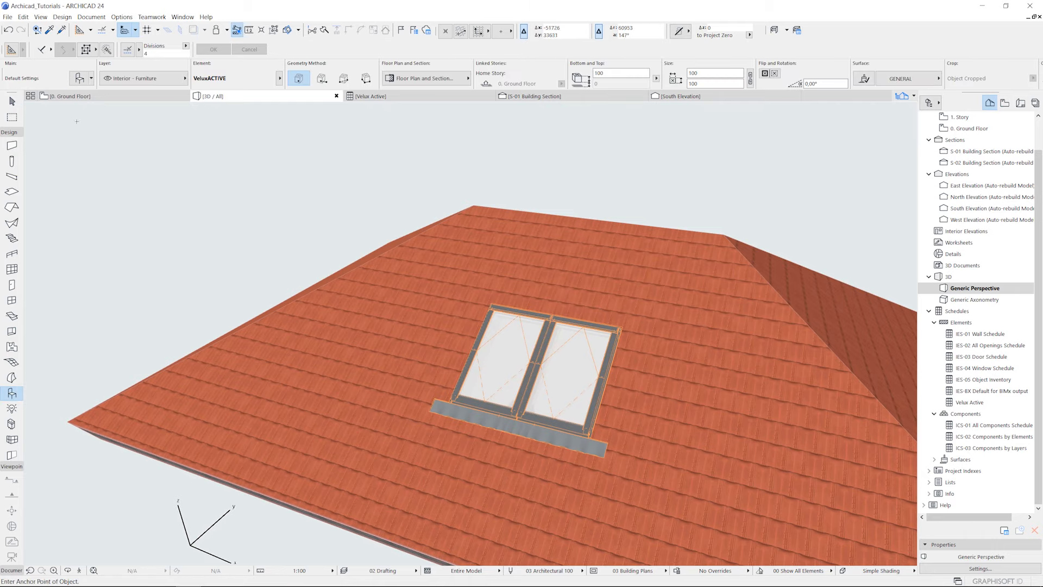
pyautogui.click(81, 78)
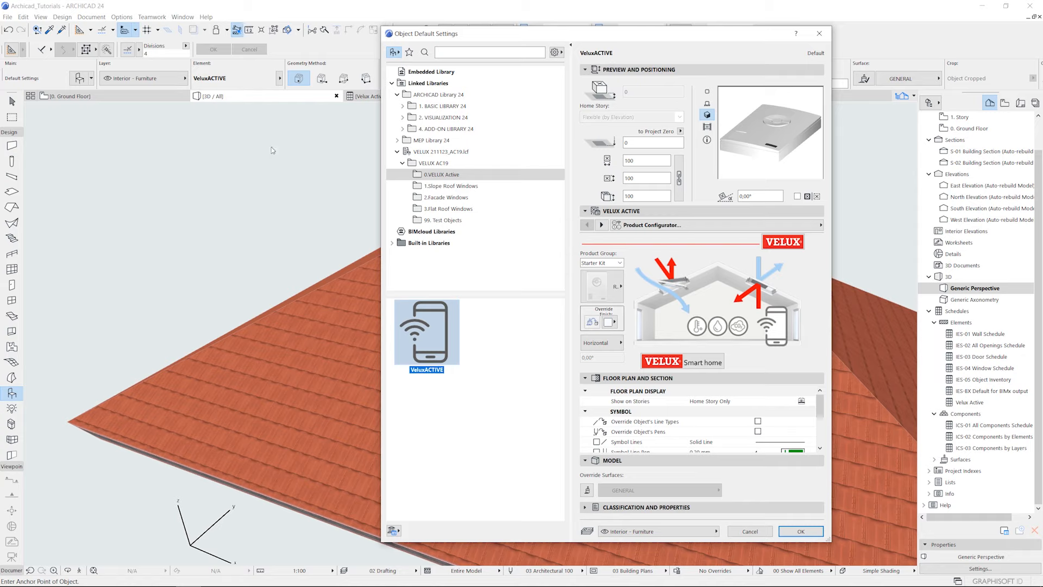
pyautogui.click(398, 94)
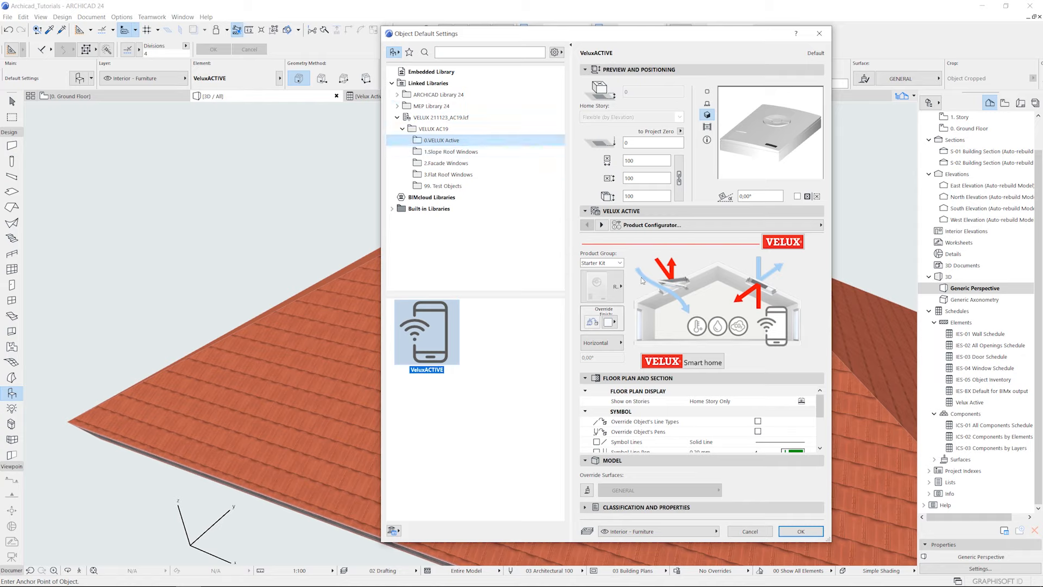
# Step: Review the Starter Kit products of VeluxACTIVE, switch the product group to the extension elements and list its products
pyautogui.click(603, 286)
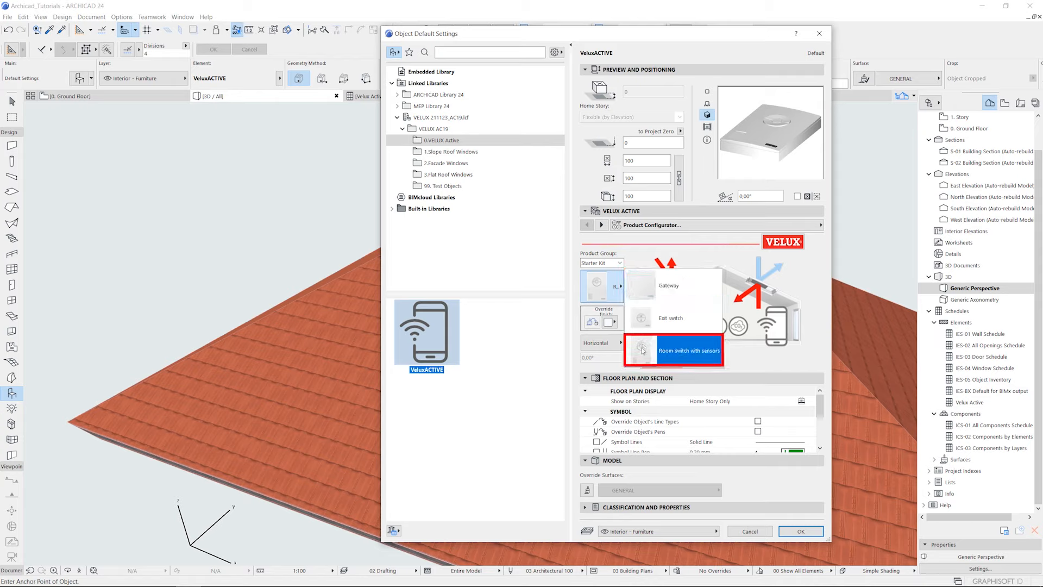
pyautogui.click(620, 263)
pyautogui.click(609, 278)
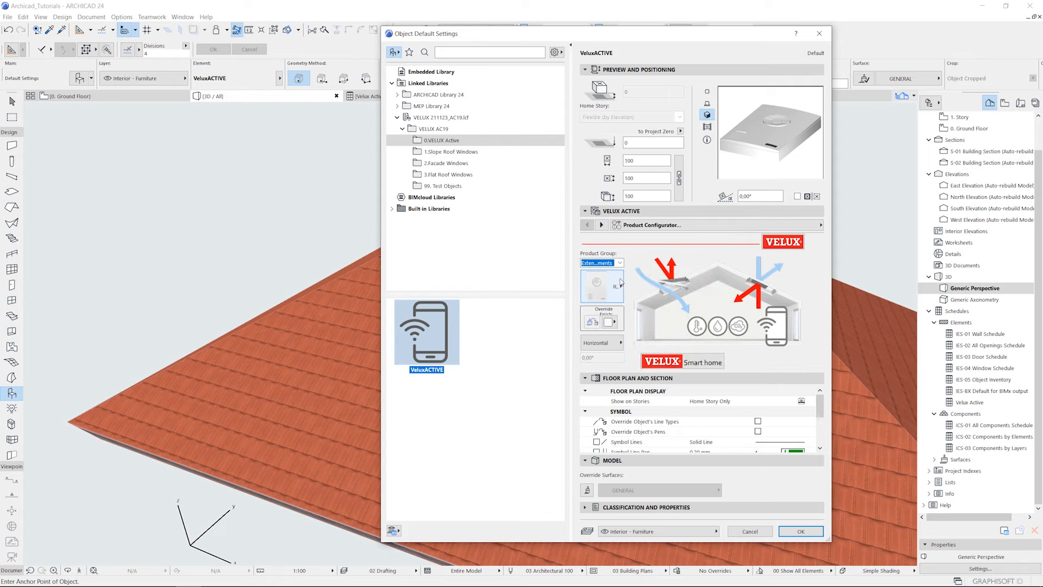
pyautogui.click(620, 284)
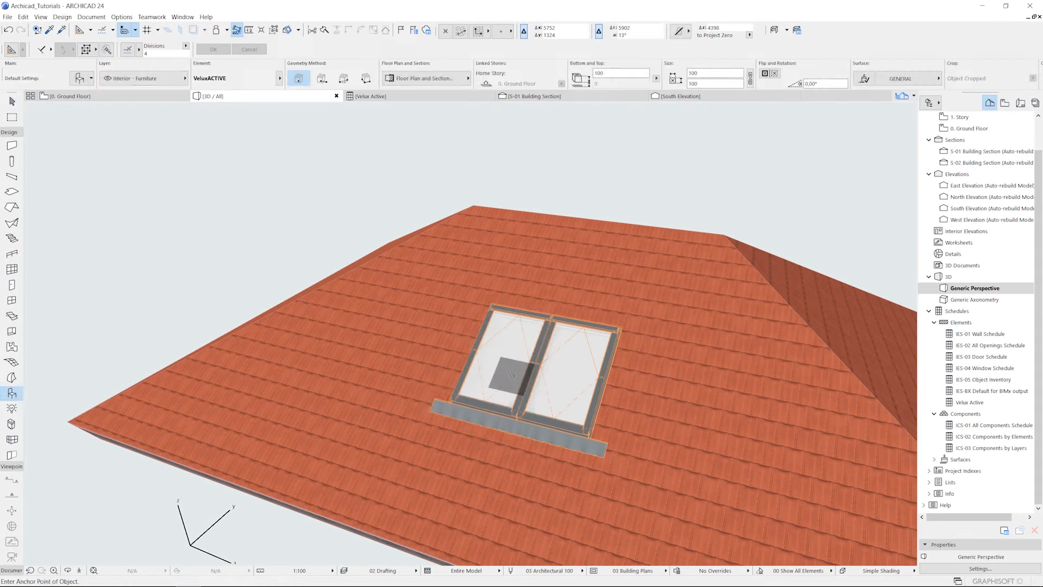
# Step: Open the left-hand skylight's settings and bring up the Window page of its VELUX roof window options
pyautogui.doubleClick(484, 372)
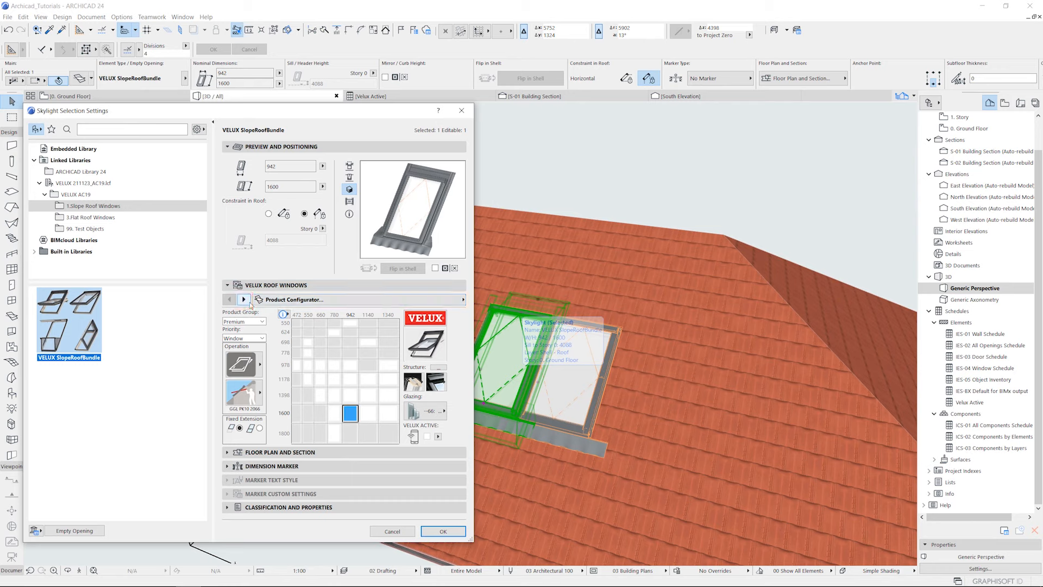
pyautogui.click(337, 301)
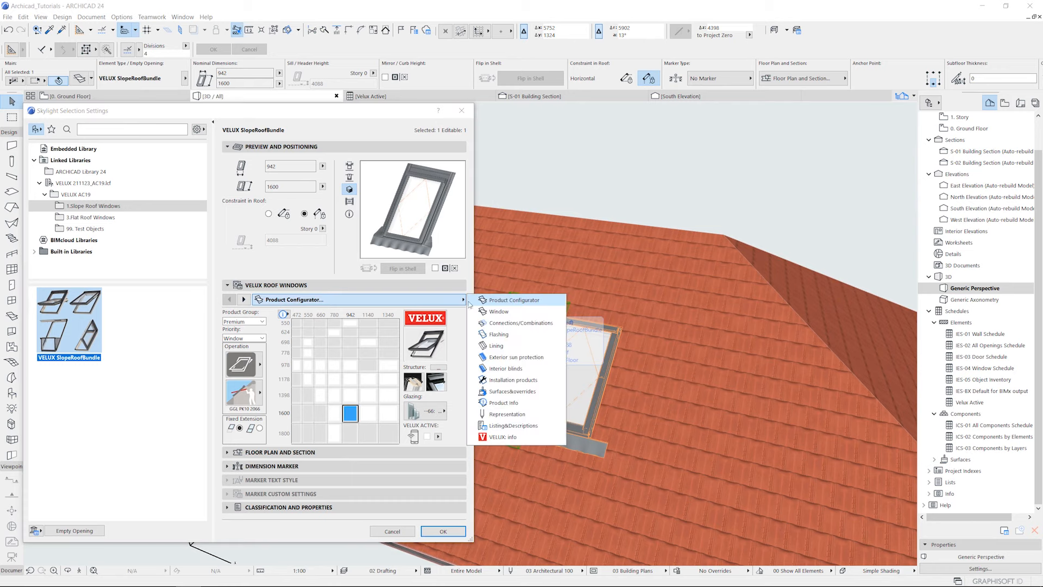
pyautogui.click(494, 312)
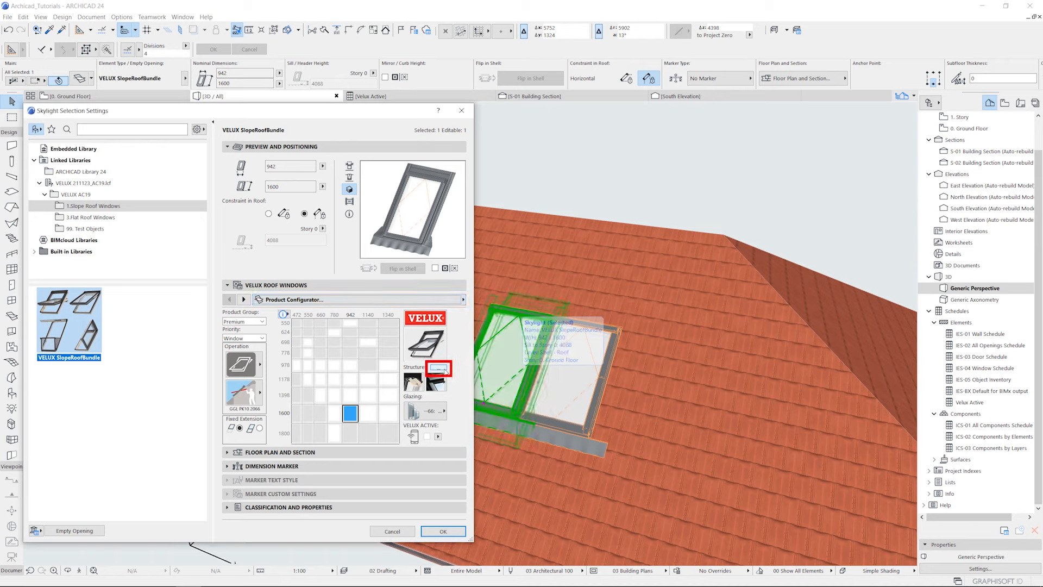
pyautogui.click(445, 371)
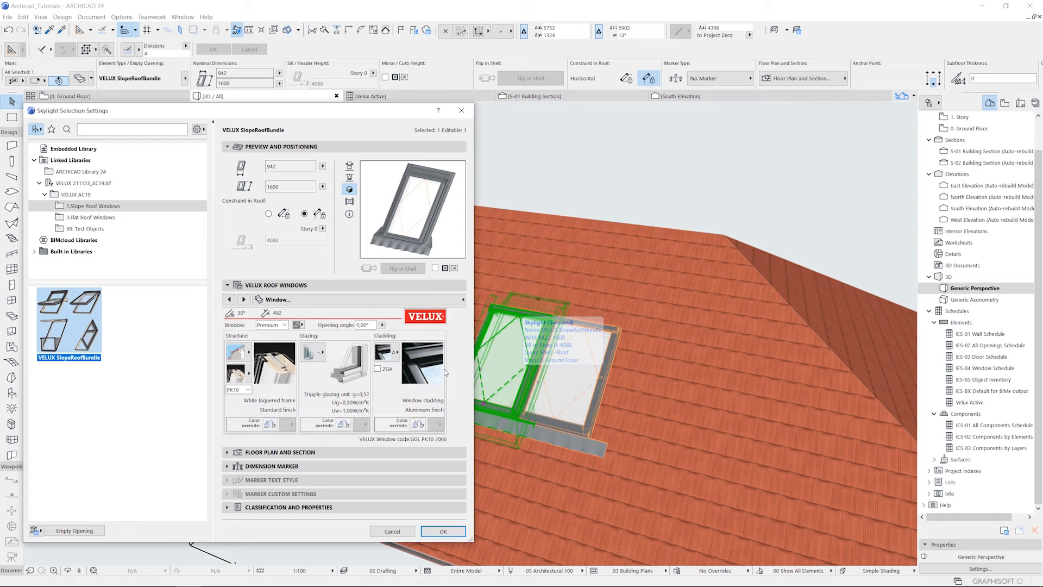
# Step: Review the window product ranges, keep Premium and filter the window types to Center-pivot
pyautogui.click(283, 324)
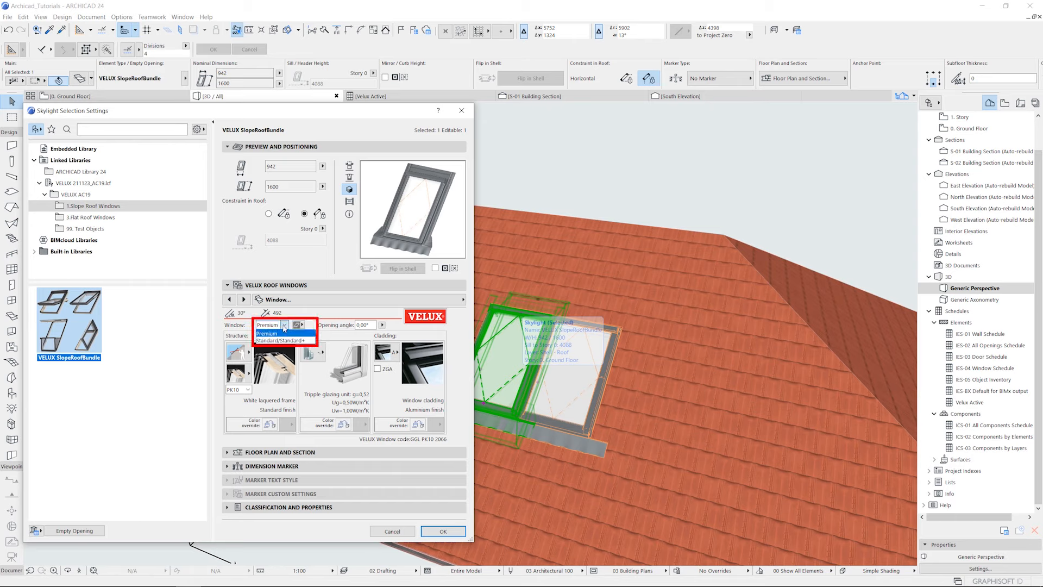
pyautogui.click(283, 328)
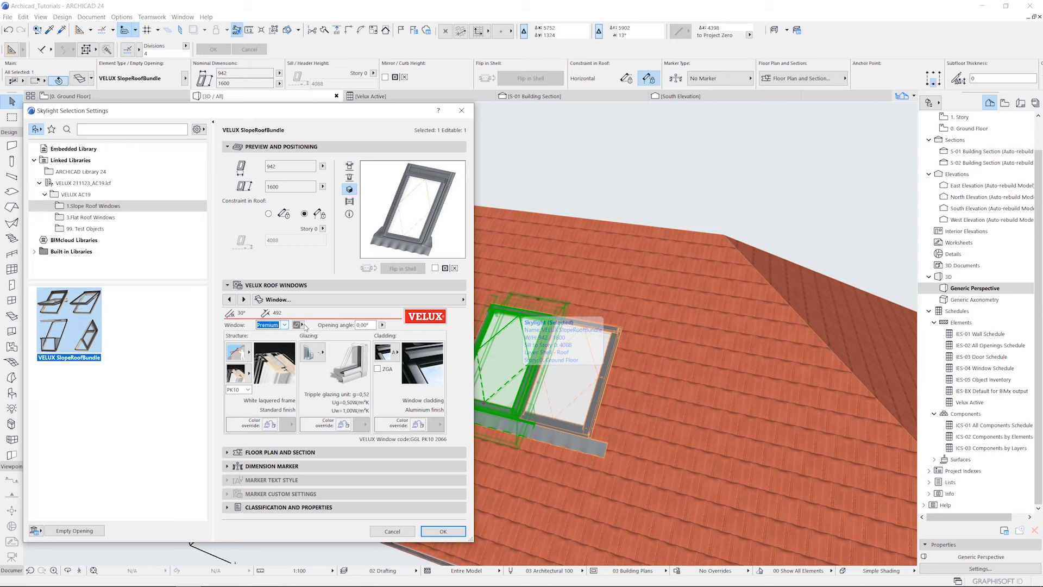
pyautogui.click(302, 326)
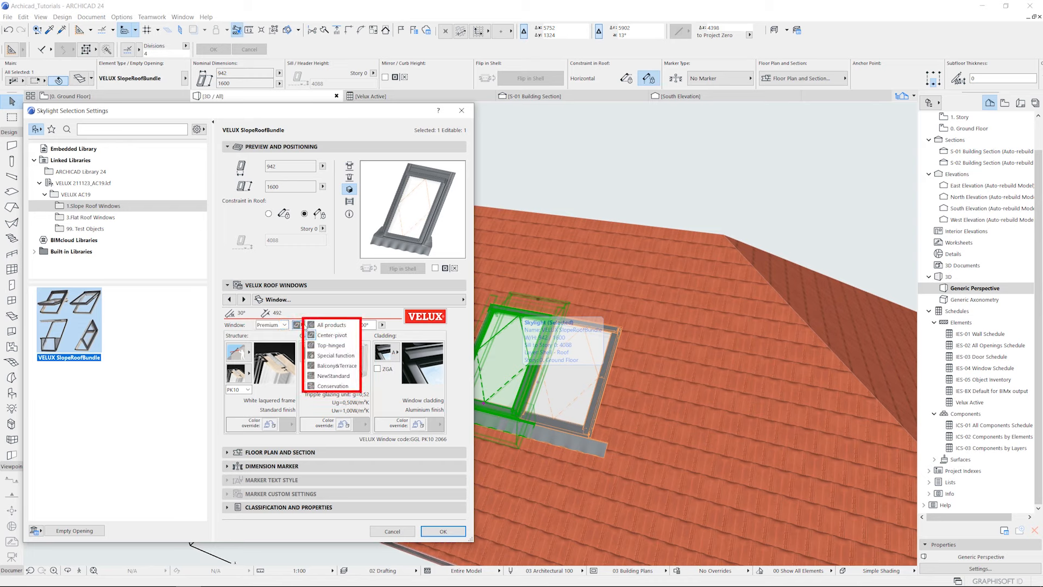
pyautogui.click(329, 335)
# Step: Review the available center-pivot operation types, window size codes, frame materials, glazing units and cladding materials
pyautogui.click(248, 353)
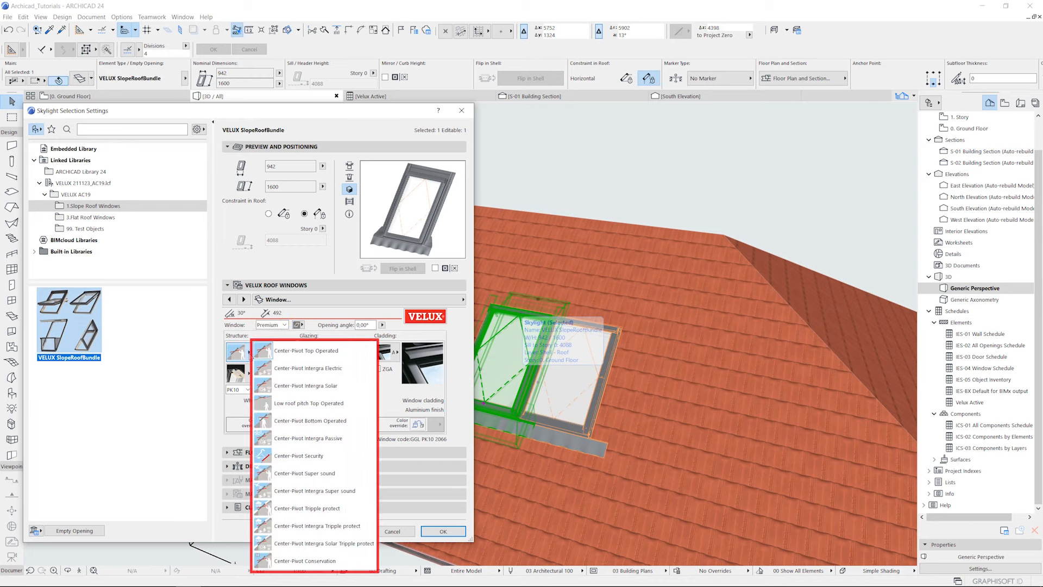
pyautogui.click(249, 352)
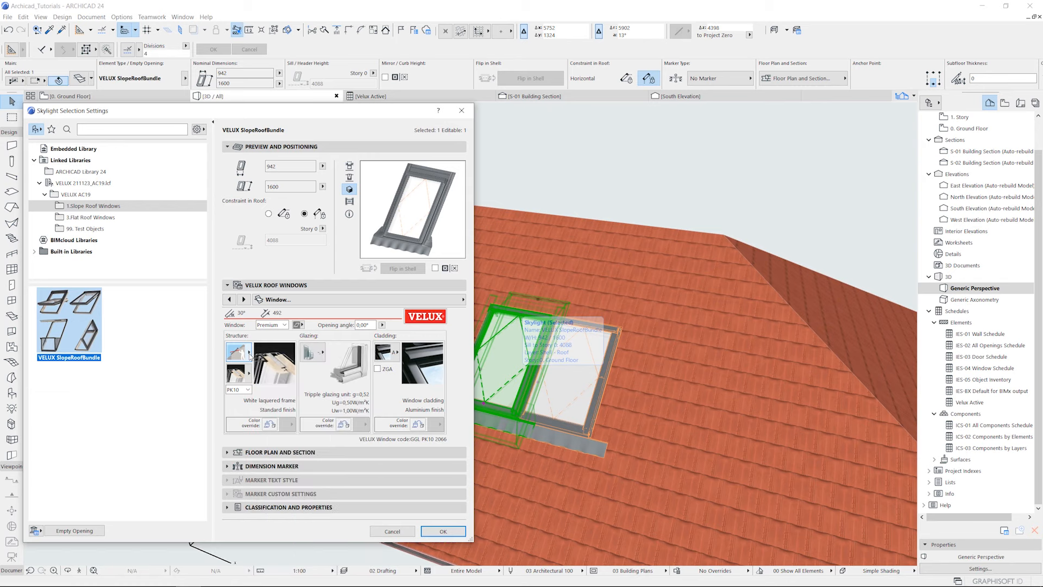
pyautogui.click(248, 390)
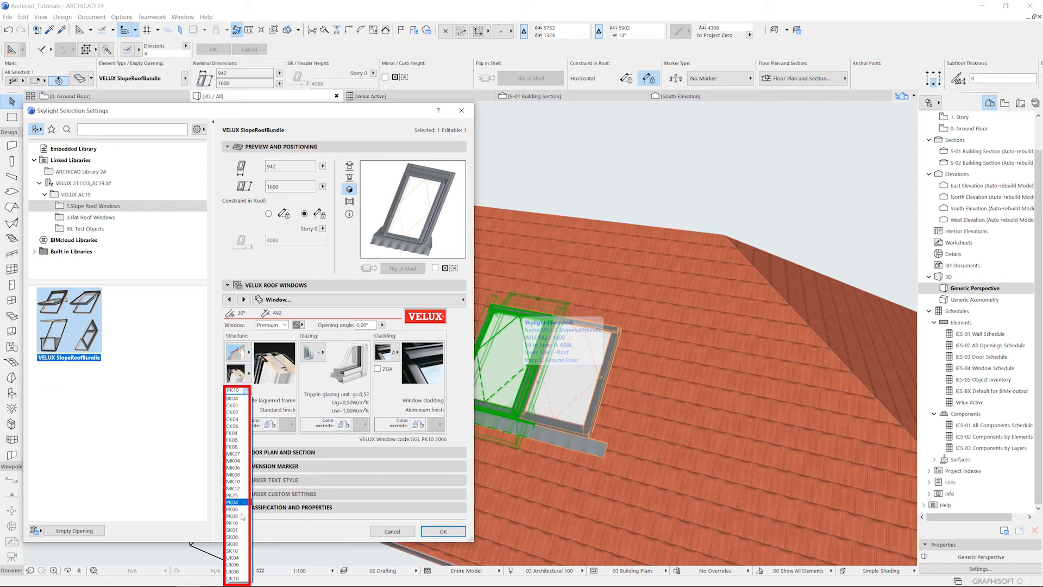
pyautogui.click(210, 399)
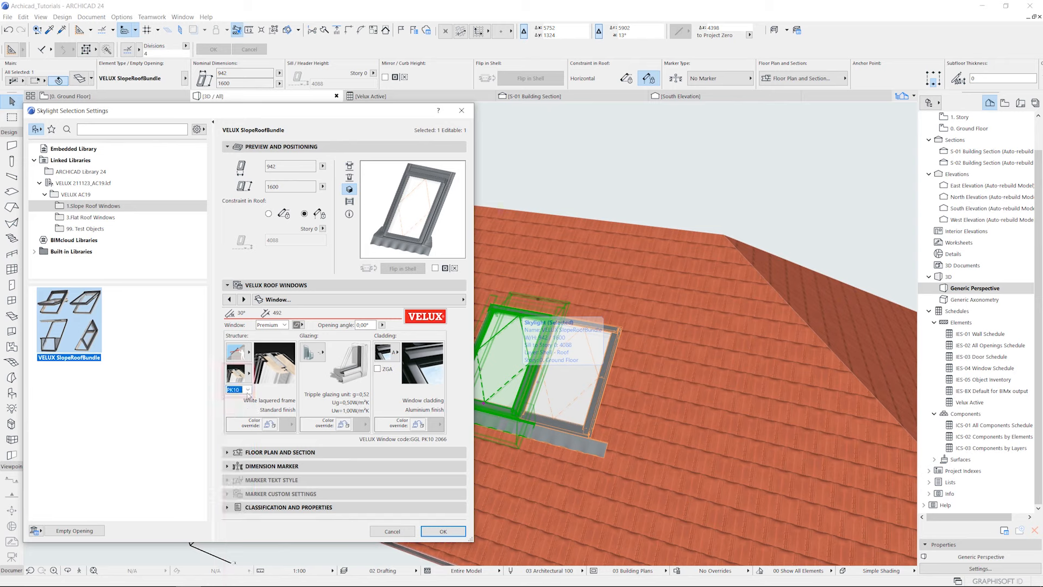
pyautogui.click(250, 374)
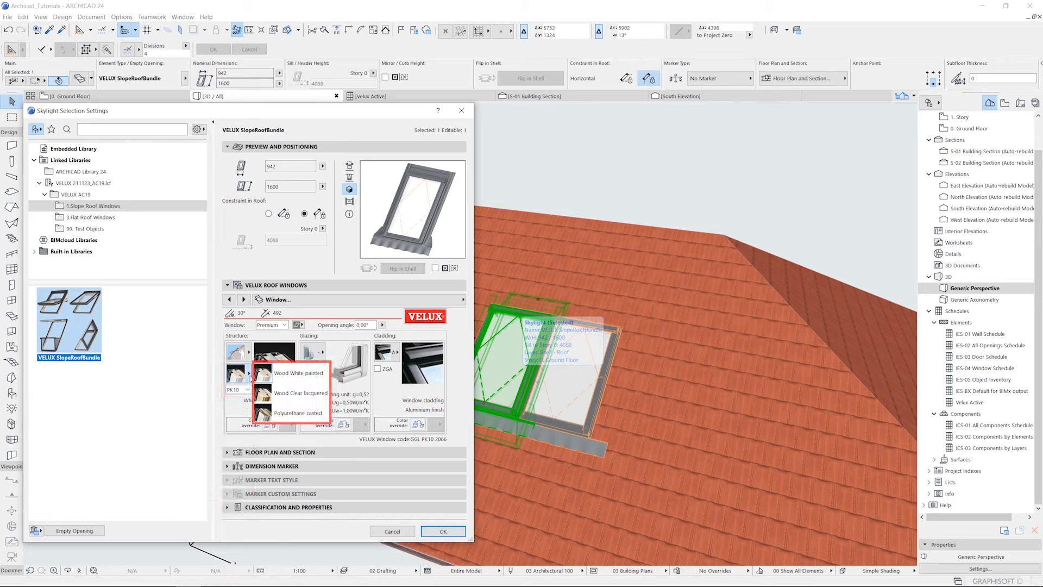
pyautogui.click(251, 375)
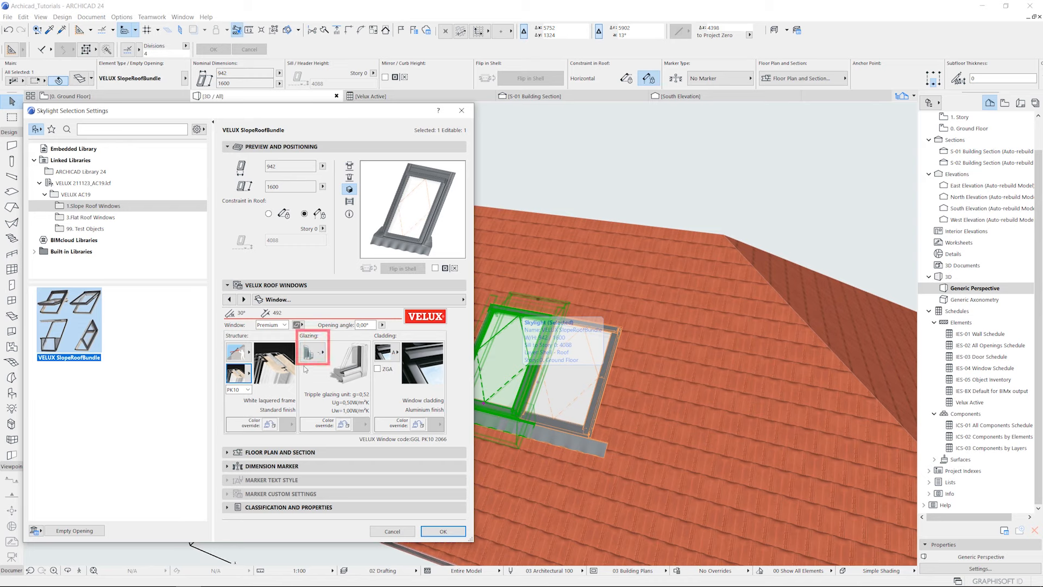
pyautogui.click(321, 355)
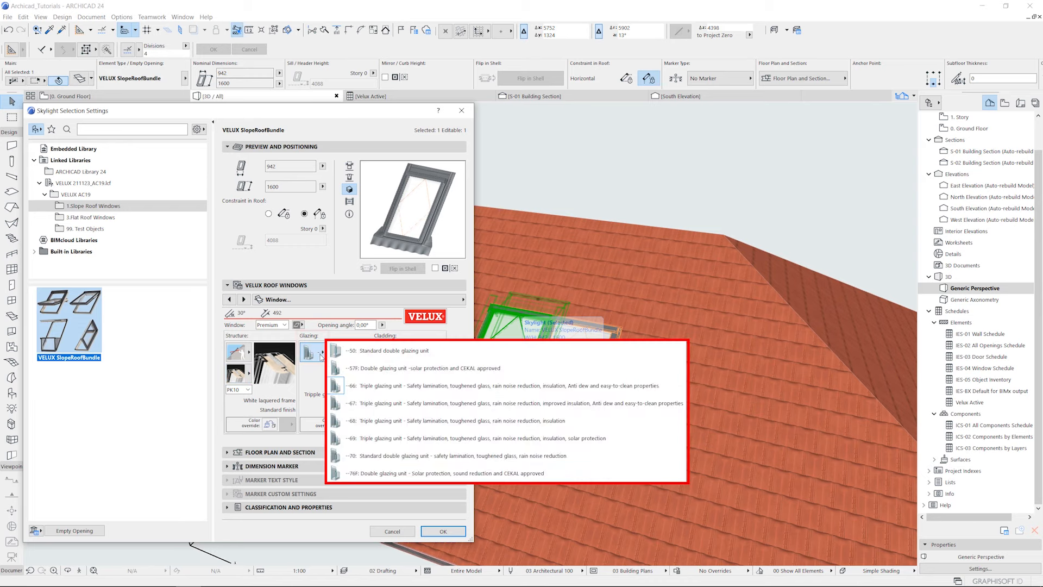
pyautogui.click(321, 354)
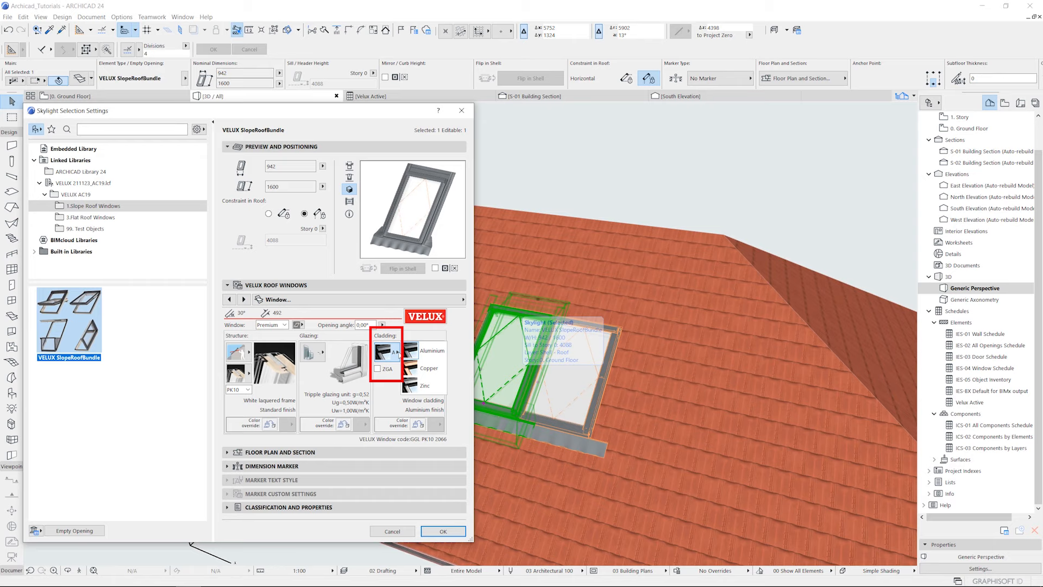
# Step: Switch on the ZGA option, set the window's opening angle to 35°, apply the settings and deselect the skylight
pyautogui.click(378, 369)
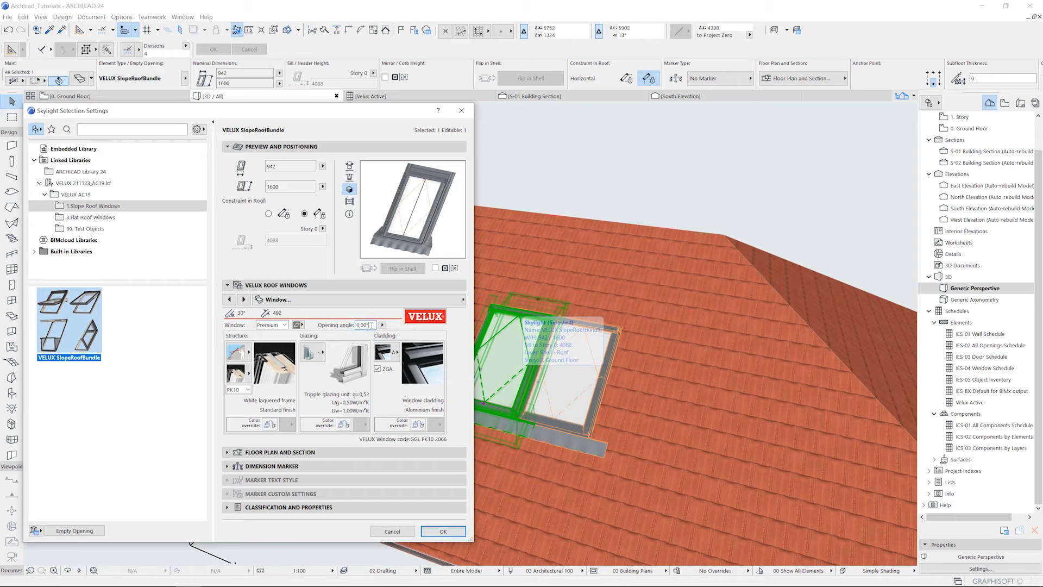
pyautogui.moveTo(371, 325); pyautogui.dragTo(354, 325)
pyautogui.write('35')
pyautogui.press('Return')
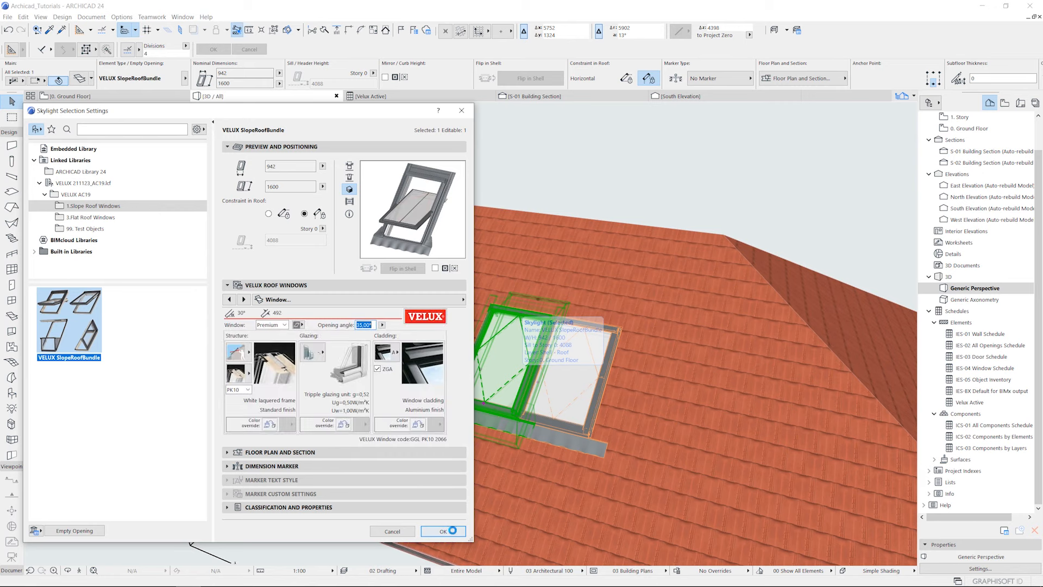
pyautogui.click(454, 534)
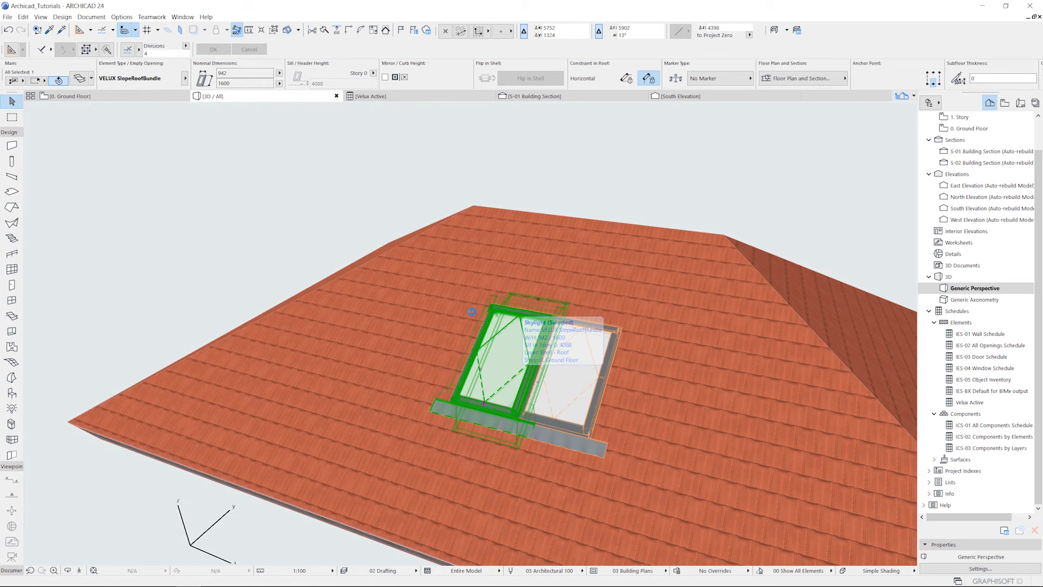
pyautogui.click(548, 187)
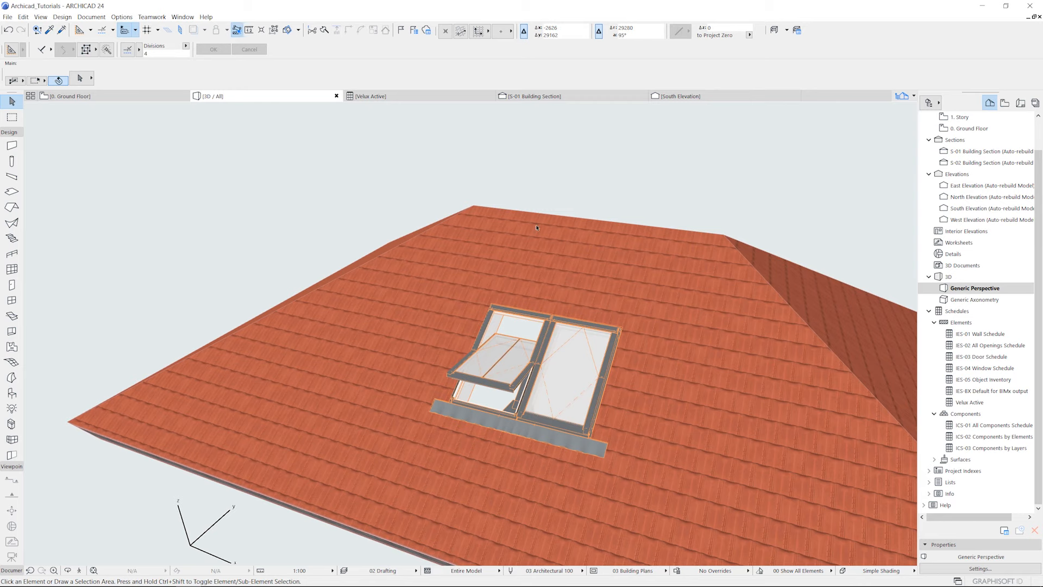
# Step: Reopen the settings of the opened left-hand skylight, switch off its ZGA option and inspect the window in 3D
pyautogui.doubleClick(500, 360)
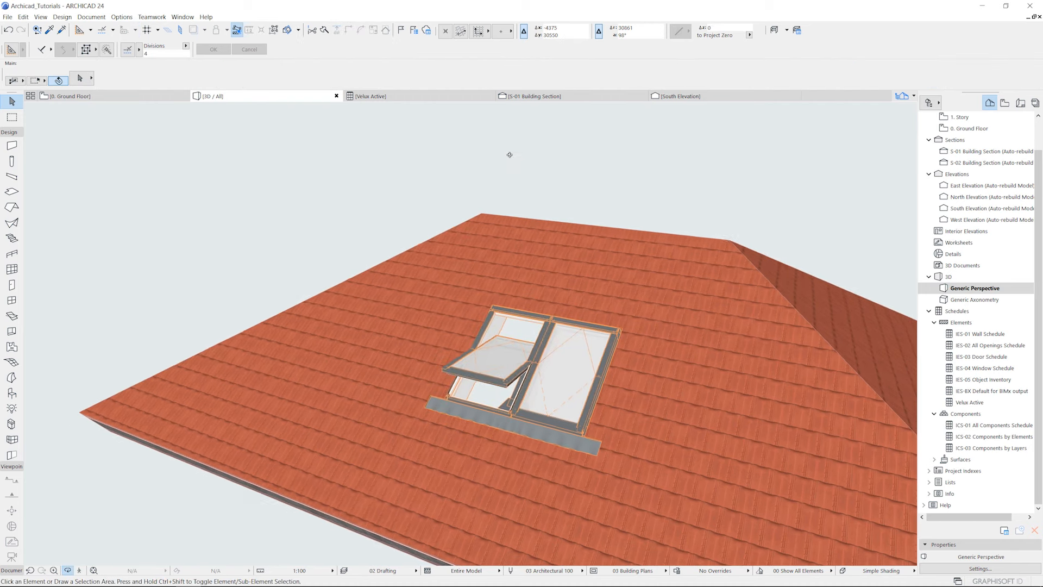
pyautogui.keyDown('shift'); pyautogui.moveTo(469, 130); pyautogui.dragTo(807, 186, button='middle'); pyautogui.keyUp('shift')
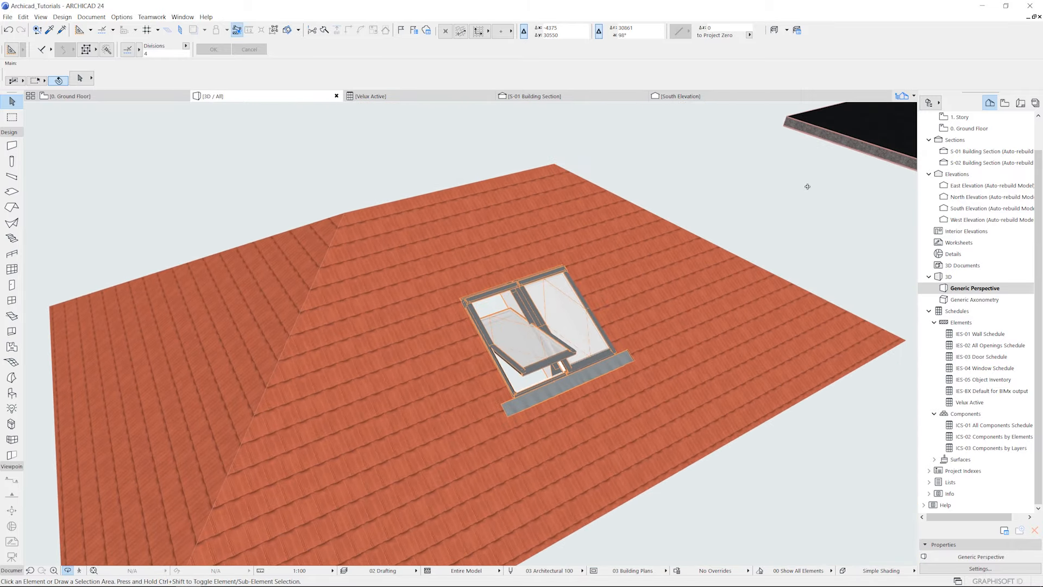